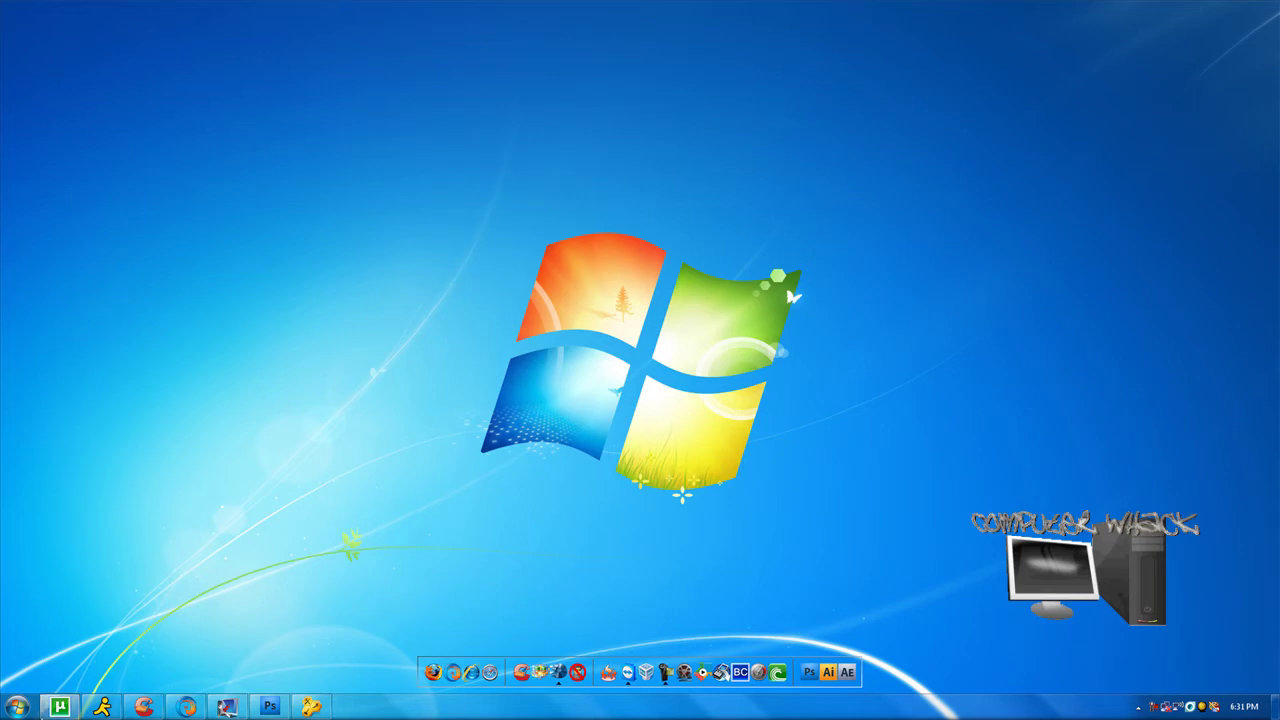
Step: Launch Camtasia Studio 6 from the Windows 7 Start menu's All Programs list
{"action": "left_click", "coordinate": [17, 705]}
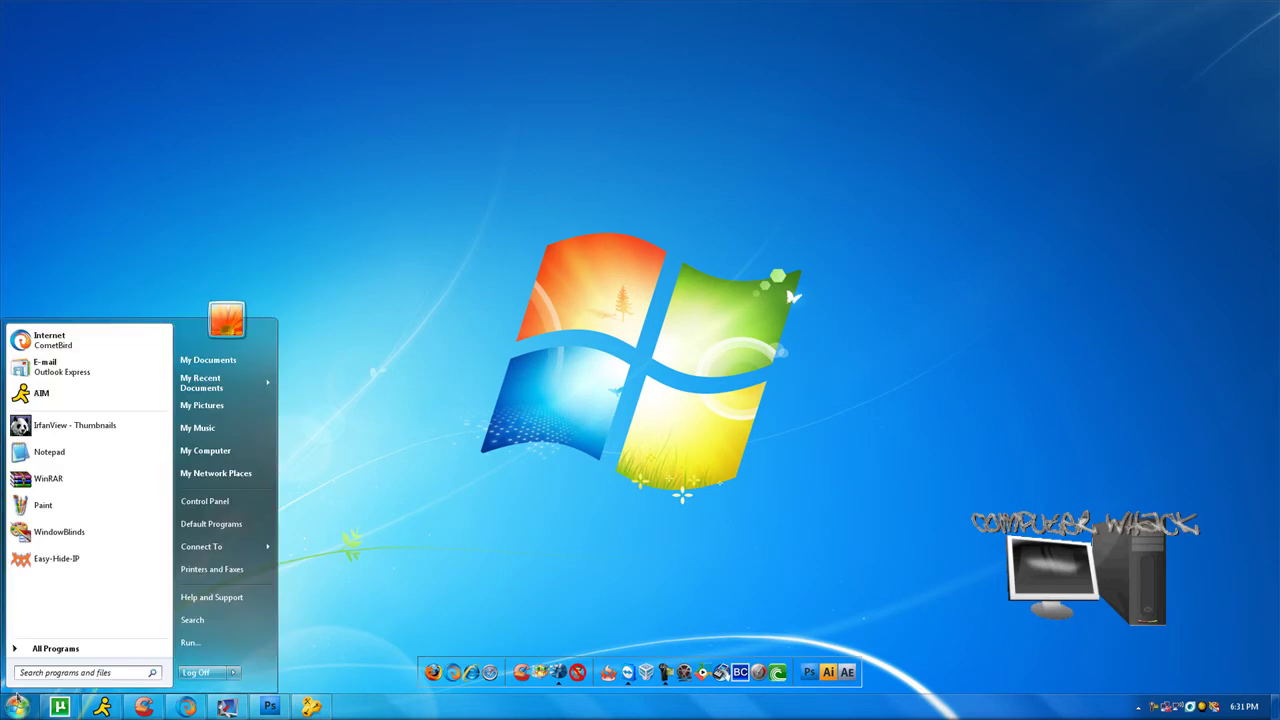
{"action": "left_click", "coordinate": [90, 654]}
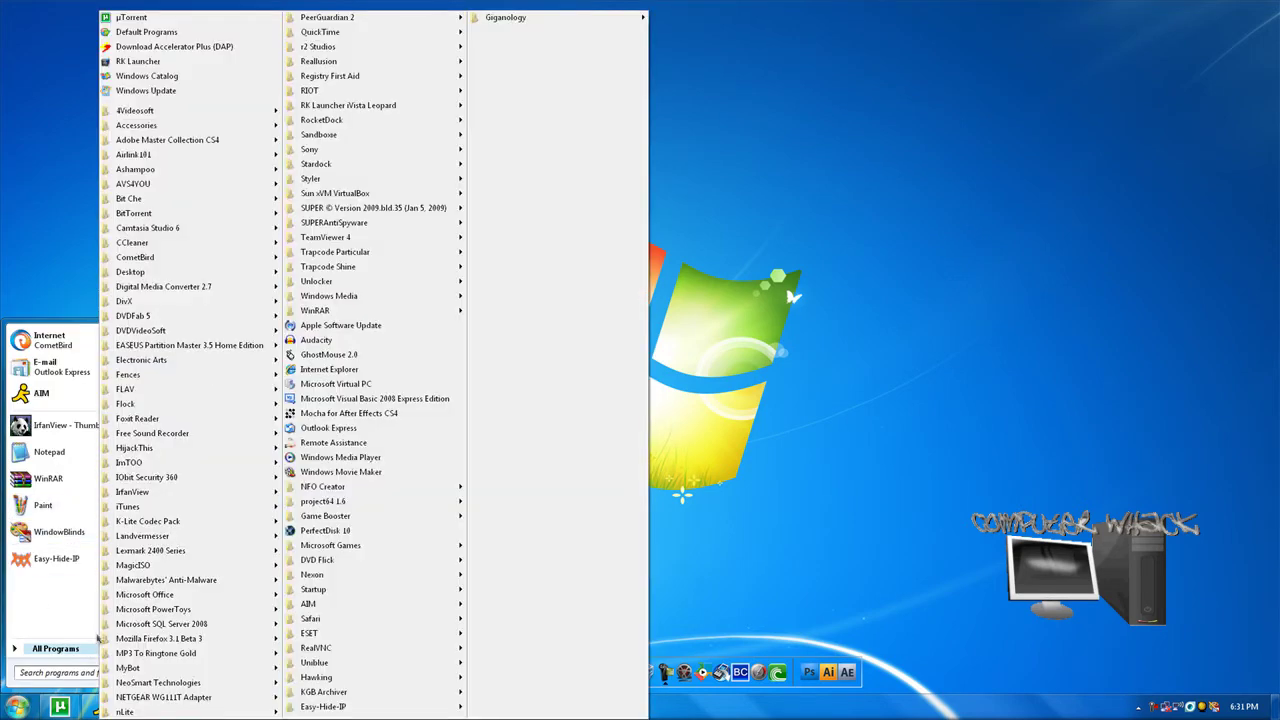
{"action": "mouse_move", "coordinate": [148, 228]}
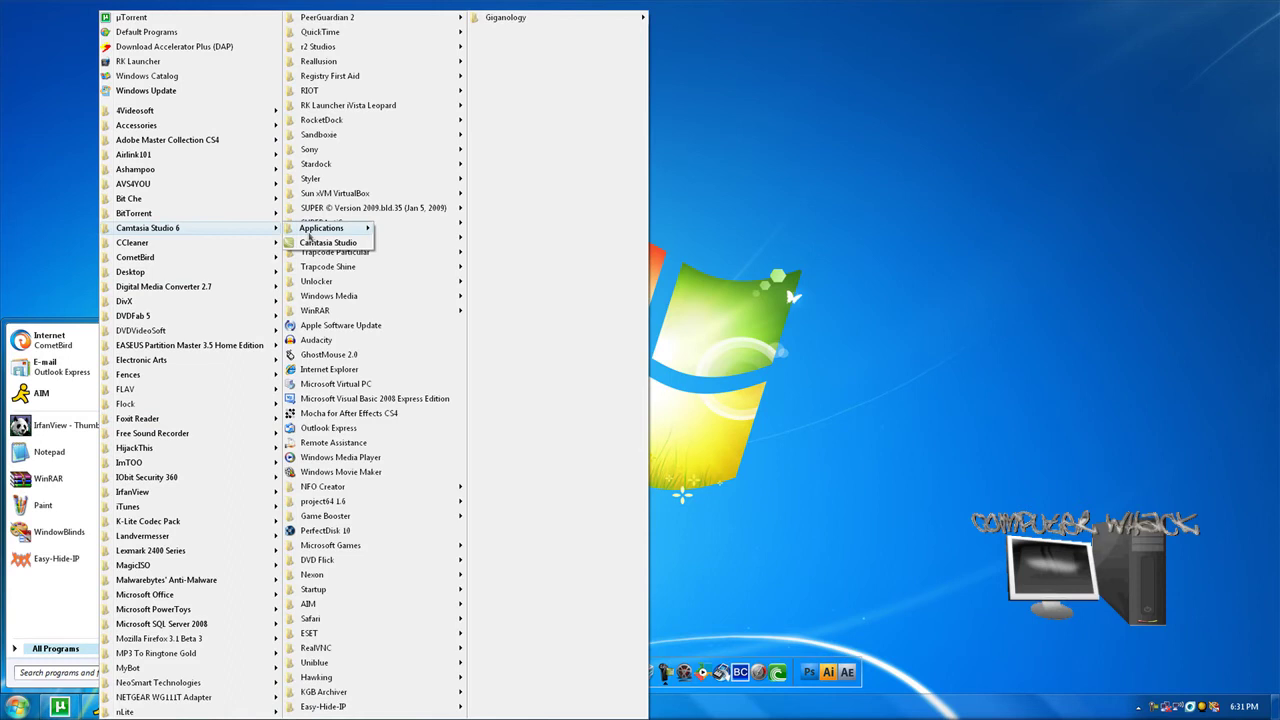
{"action": "left_click", "coordinate": [328, 242]}
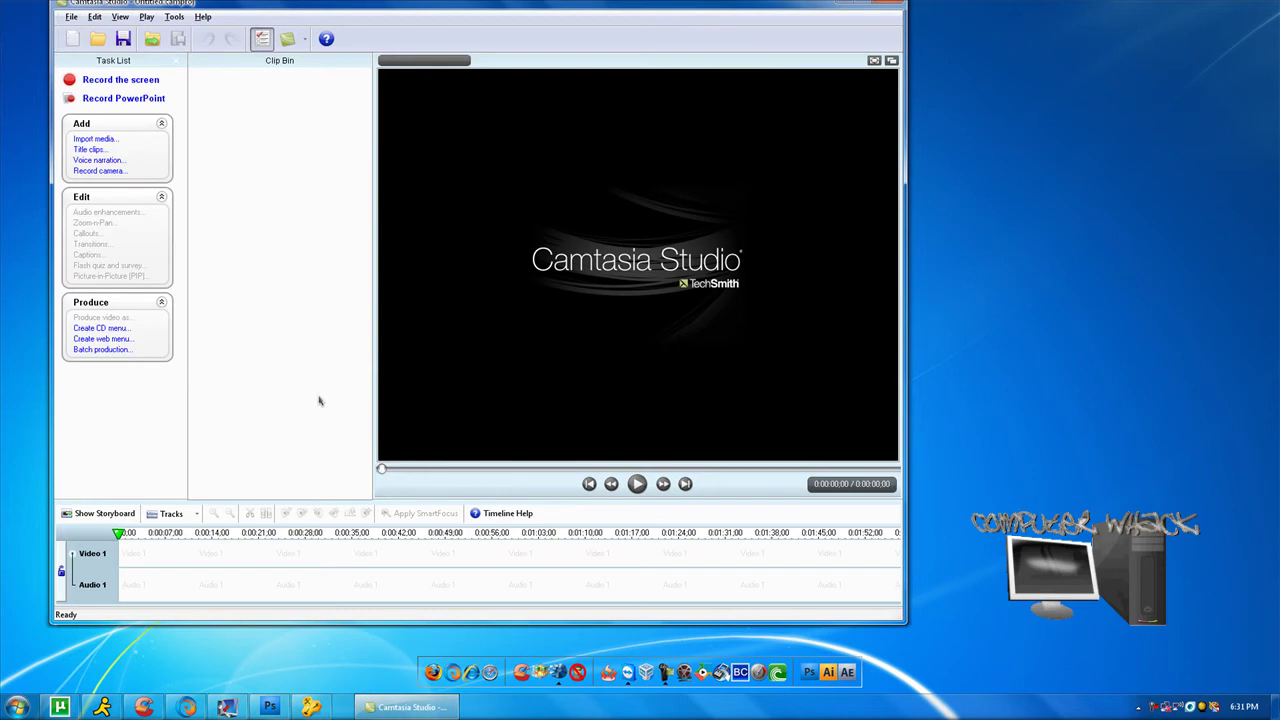
Step: Center the Camtasia window and place capture-1.avi on the Video 1 timeline track
{"action": "left_click_drag", "start_coordinate": [170, 6], "coordinate": [405, 30]}
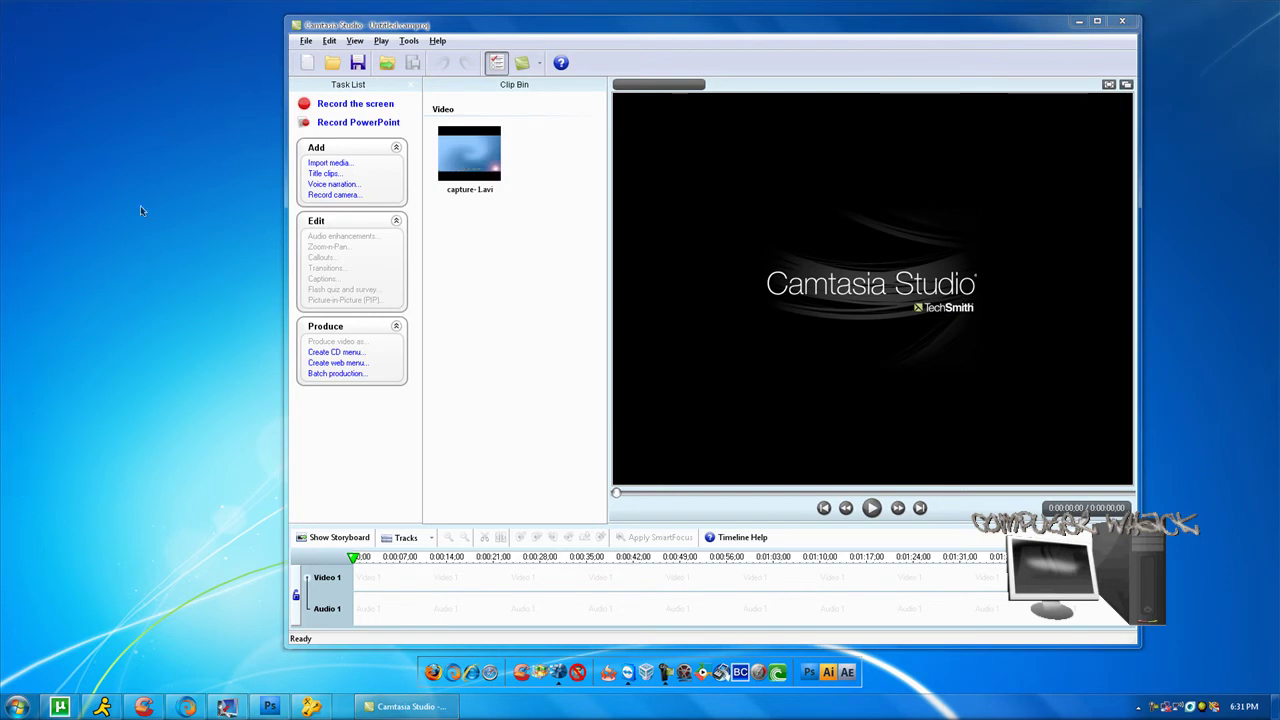
{"action": "mouse_move", "coordinate": [483, 175]}
{"action": "left_mouse_down"}
{"action": "mouse_move", "coordinate": [407, 571]}
{"action": "mouse_move", "coordinate": [395, 575]}
{"action": "left_mouse_up"}
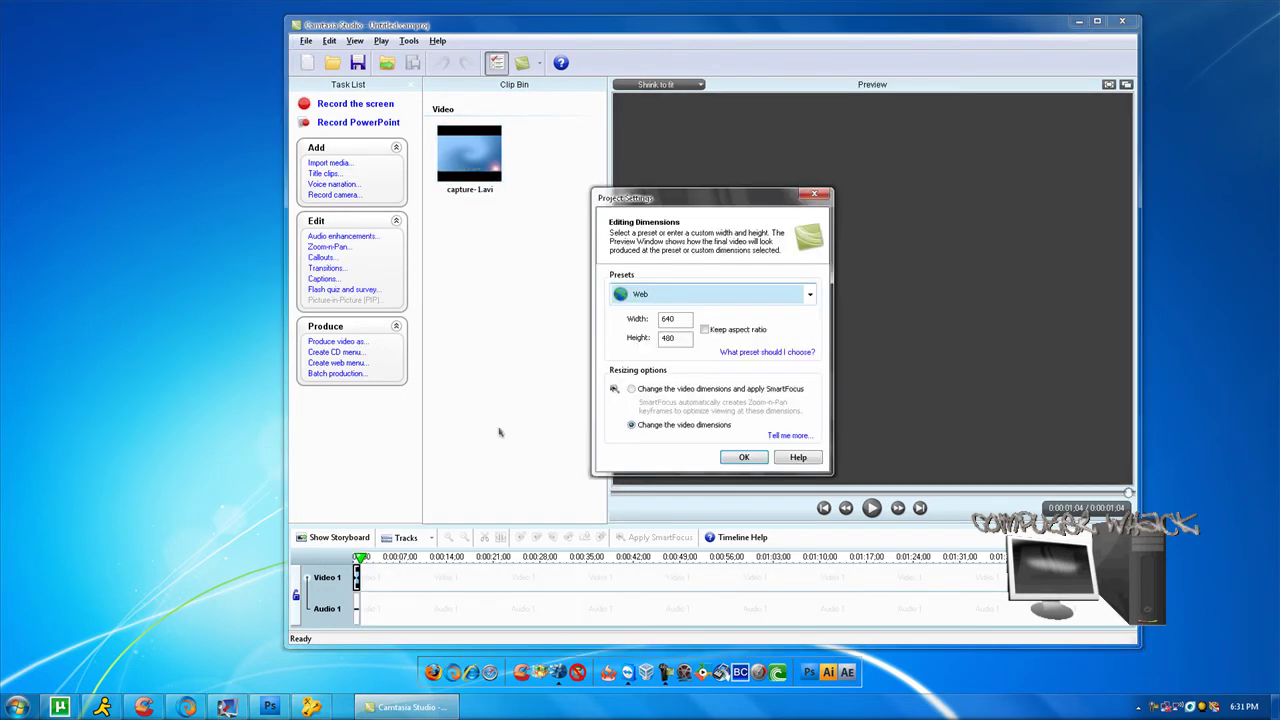
Step: Choose the Recording Dimensions (1920x1080) preset, confirm it, and close the recommendation notice
{"action": "left_click", "coordinate": [685, 294]}
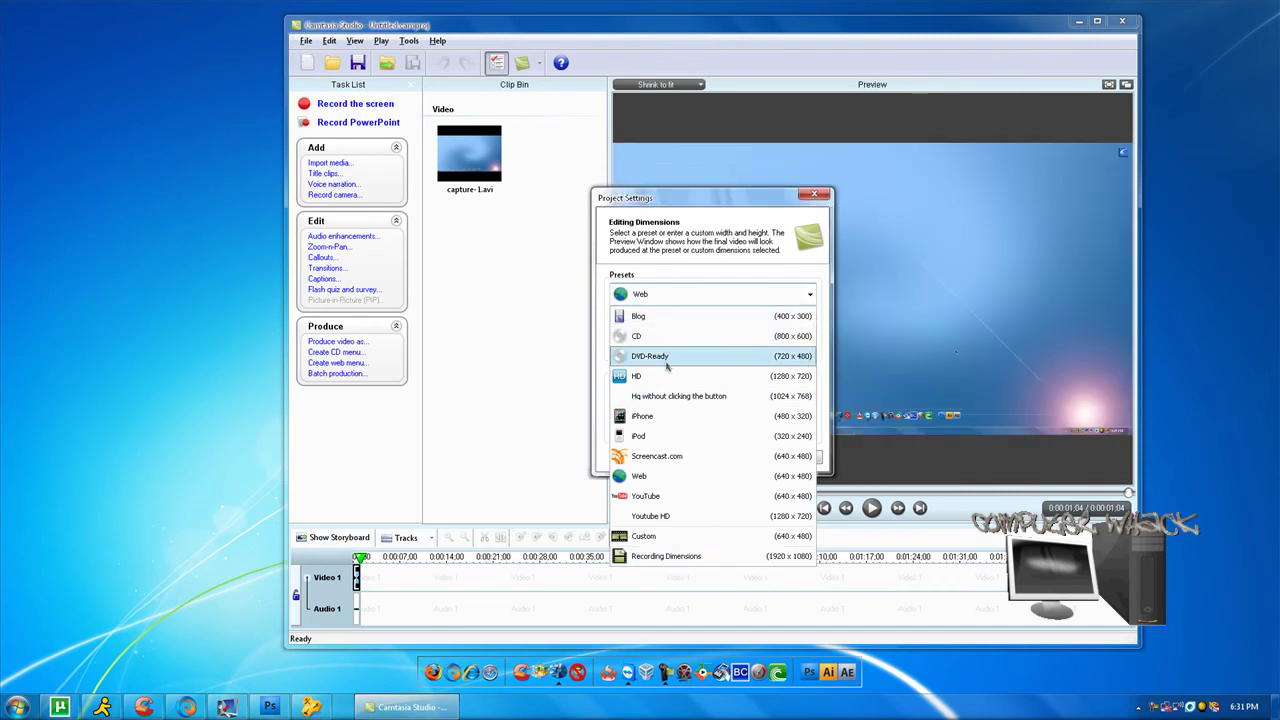
{"action": "left_click", "coordinate": [648, 558]}
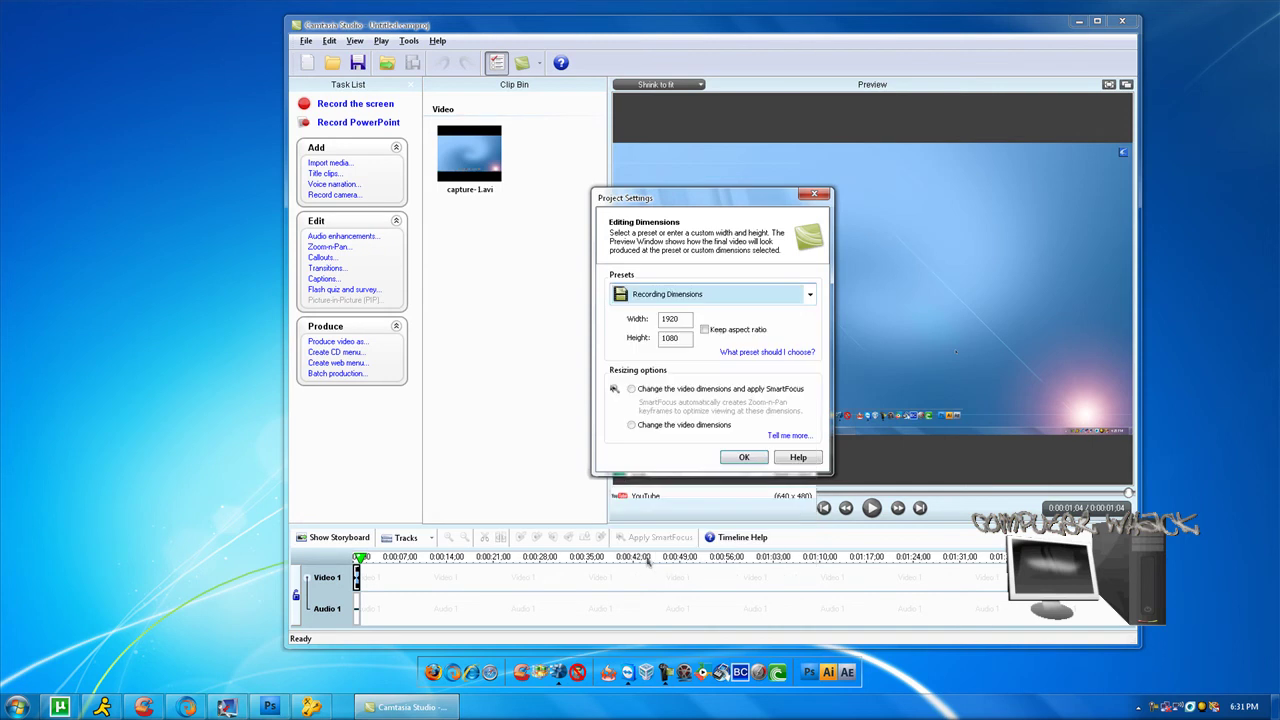
{"action": "left_click", "coordinate": [735, 462]}
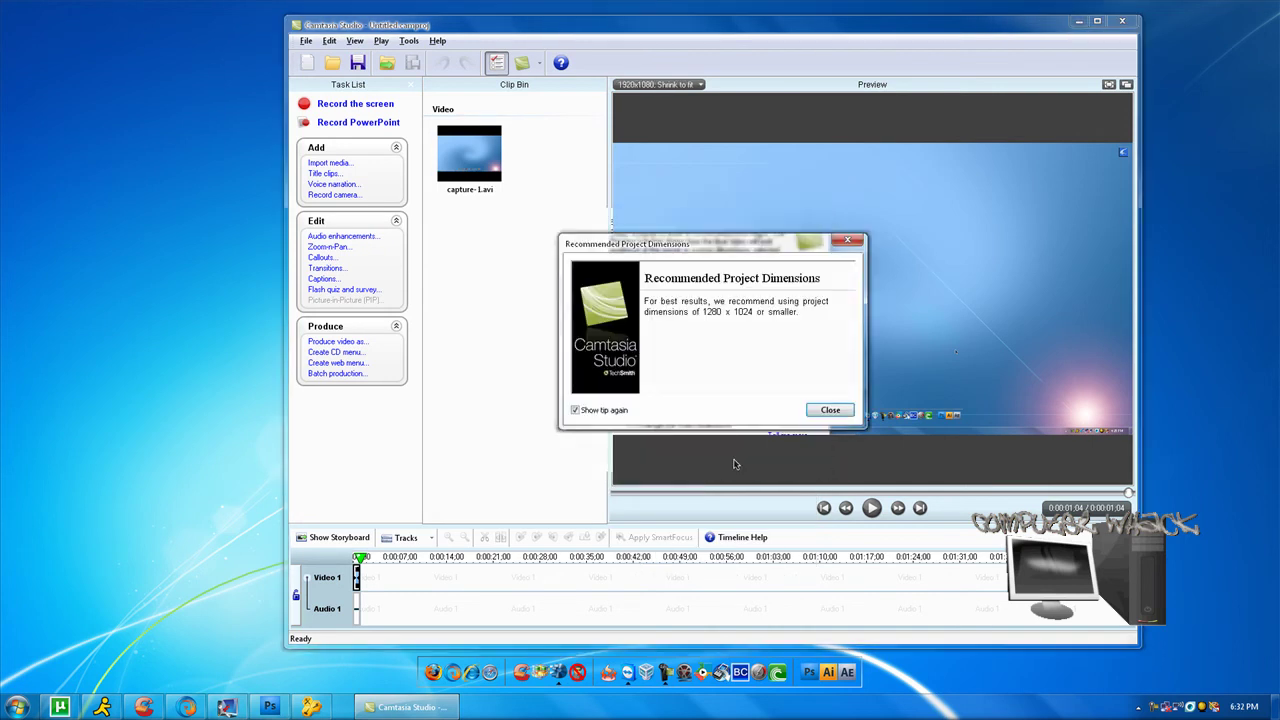
{"action": "left_click", "coordinate": [832, 412]}
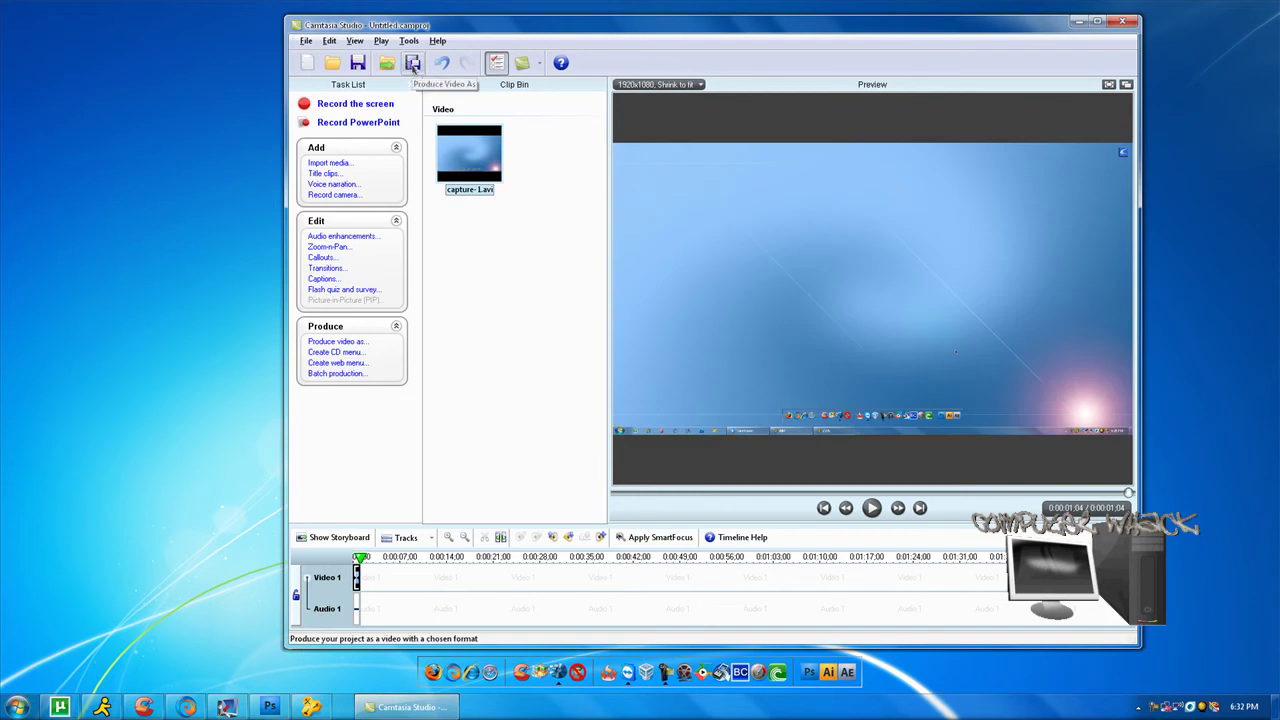
Step: Begin Produce Video As using Custom production settings and advance to file format selection
{"action": "left_click", "coordinate": [413, 64]}
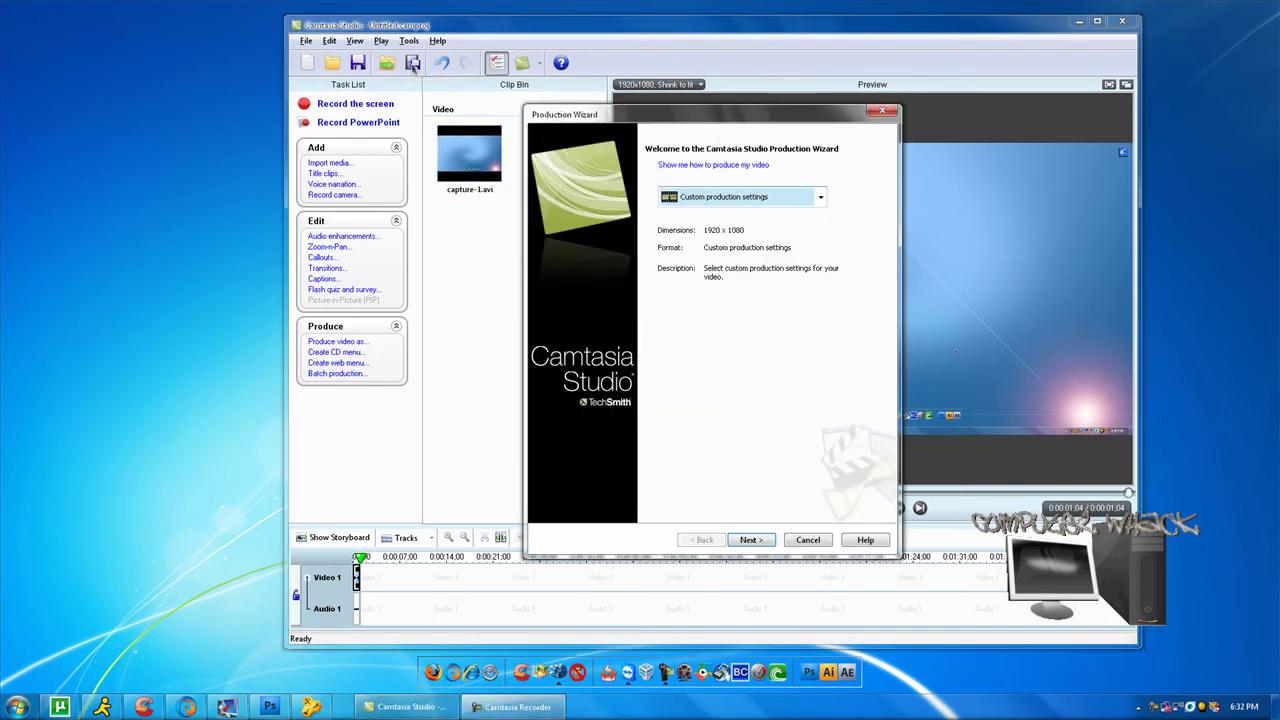
{"action": "left_click", "coordinate": [742, 200]}
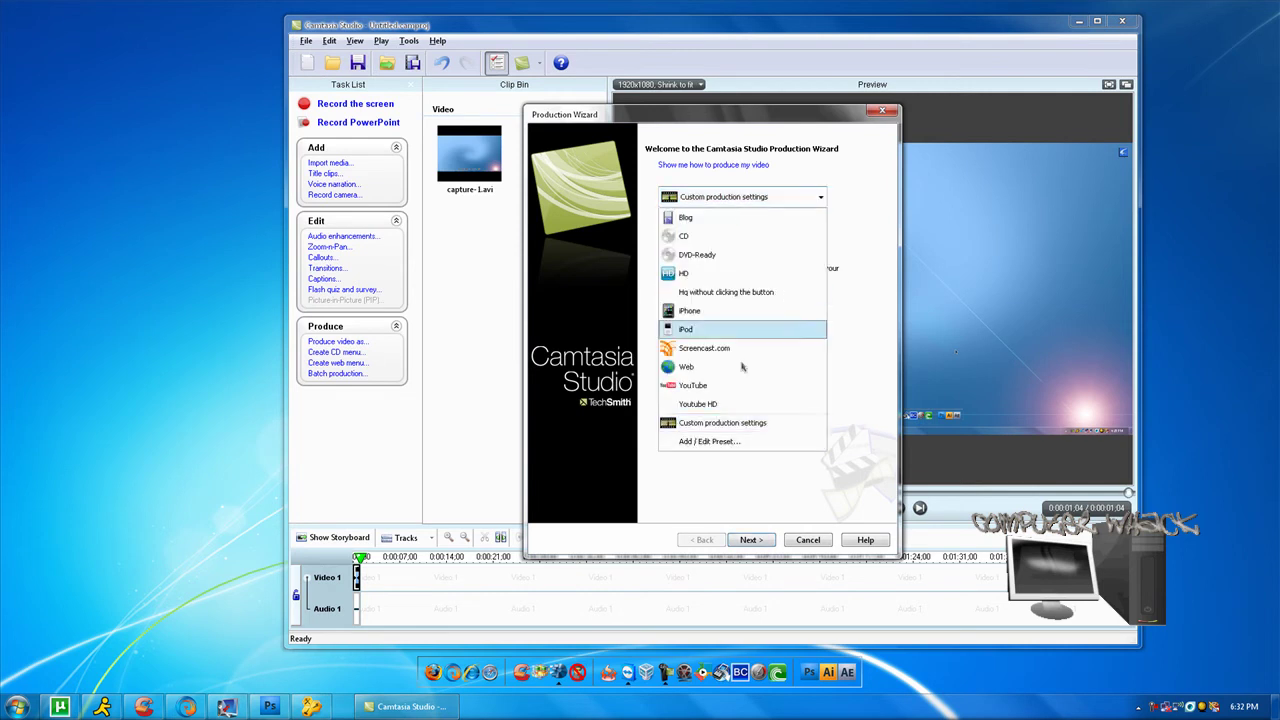
{"action": "left_click", "coordinate": [737, 423]}
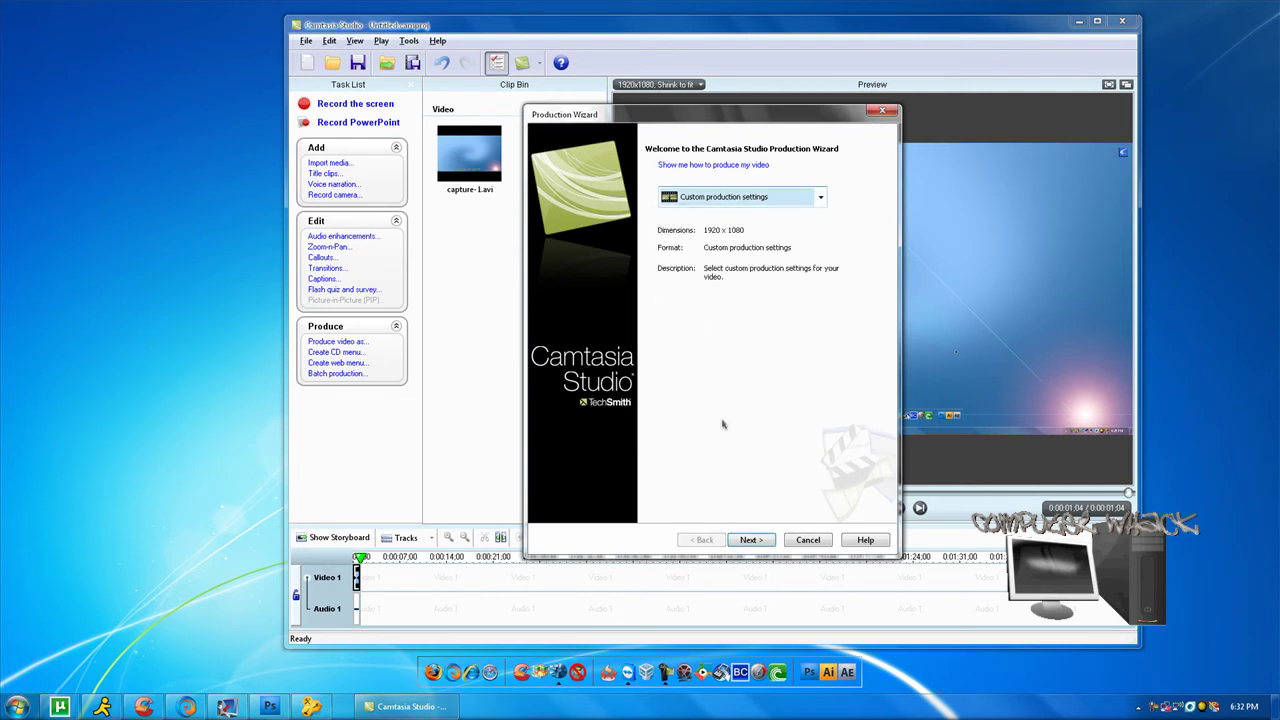
{"action": "left_click", "coordinate": [750, 541]}
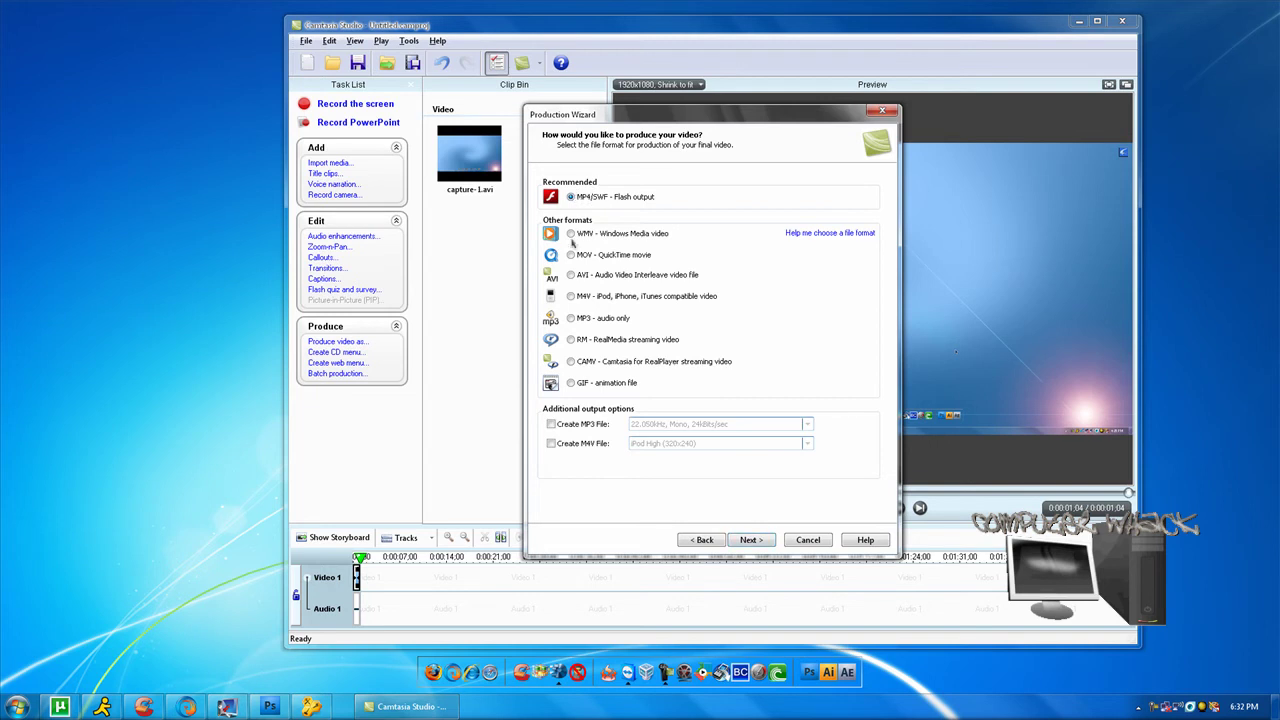
Step: Select MP4/SWF Flash output with the No Controls template
{"action": "left_click", "coordinate": [754, 541]}
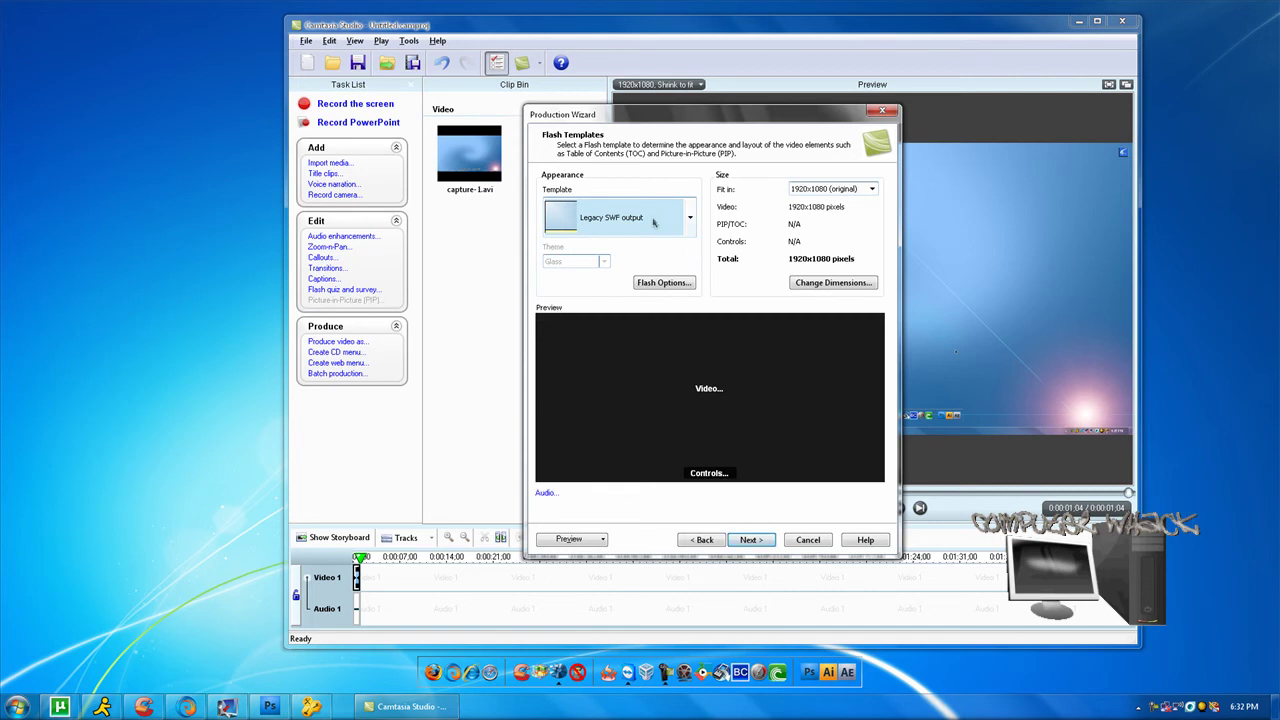
{"action": "left_click", "coordinate": [680, 217]}
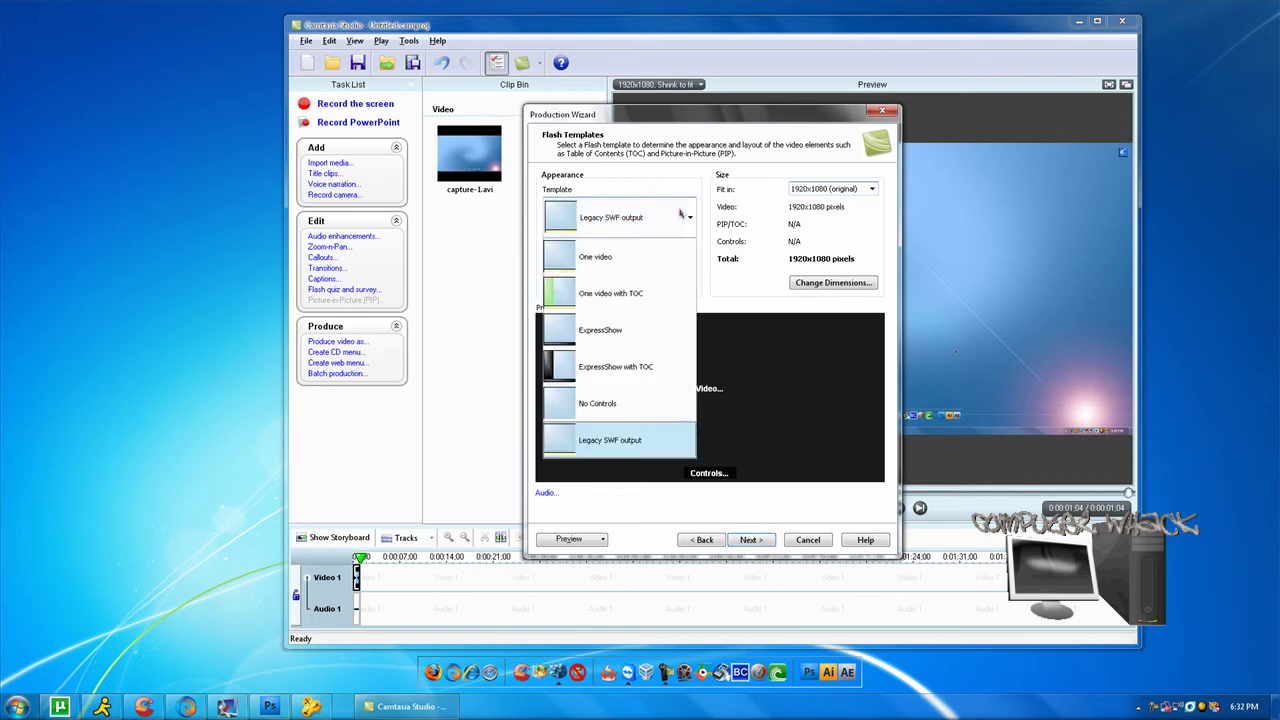
{"action": "left_click", "coordinate": [643, 405]}
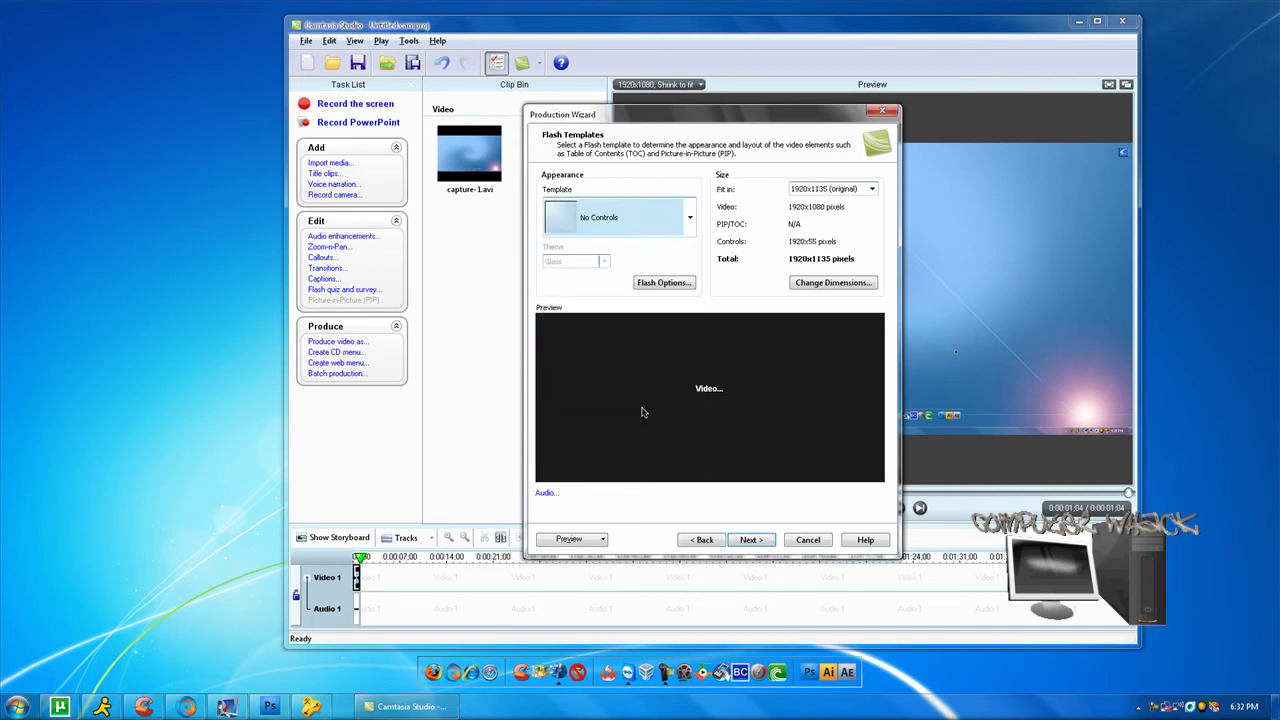
Step: Set the Flash options to MP4 with bitrate maxed at 19531 Kbps
{"action": "left_click", "coordinate": [678, 283]}
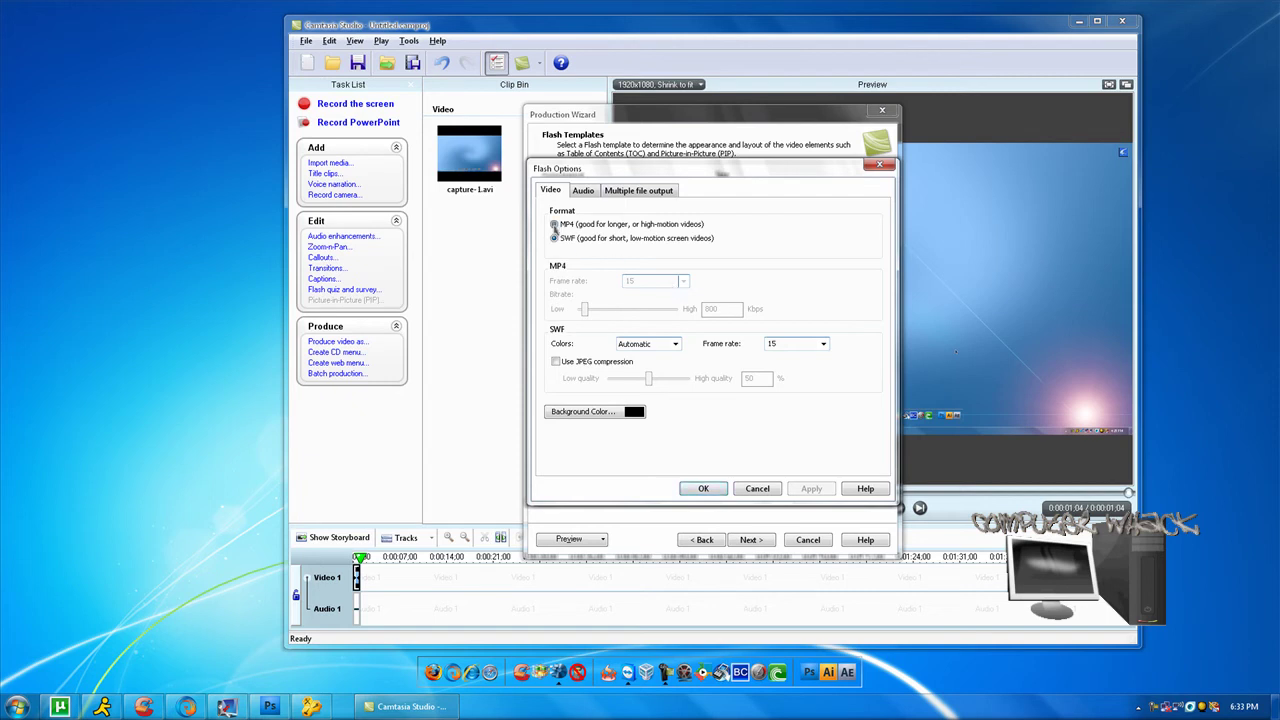
{"action": "left_click", "coordinate": [555, 225]}
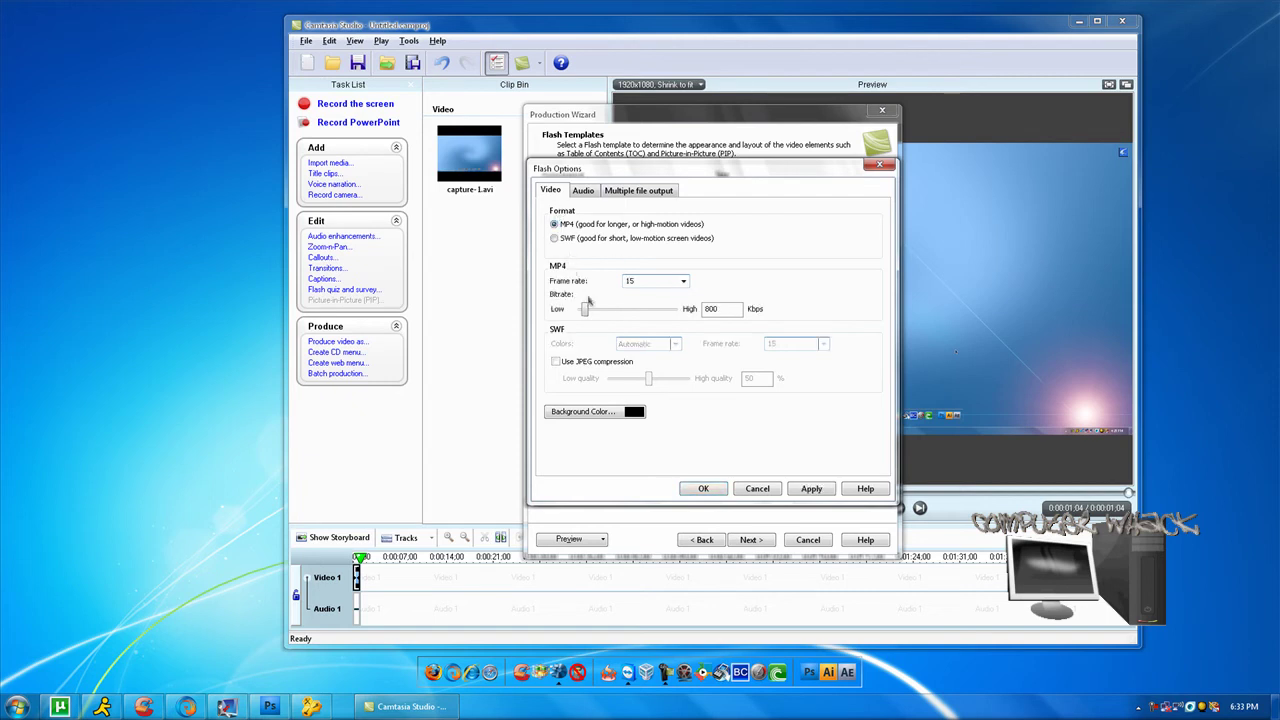
{"action": "left_click_drag", "start_coordinate": [586, 308], "coordinate": [674, 309]}
{"action": "left_click", "coordinate": [704, 489]}
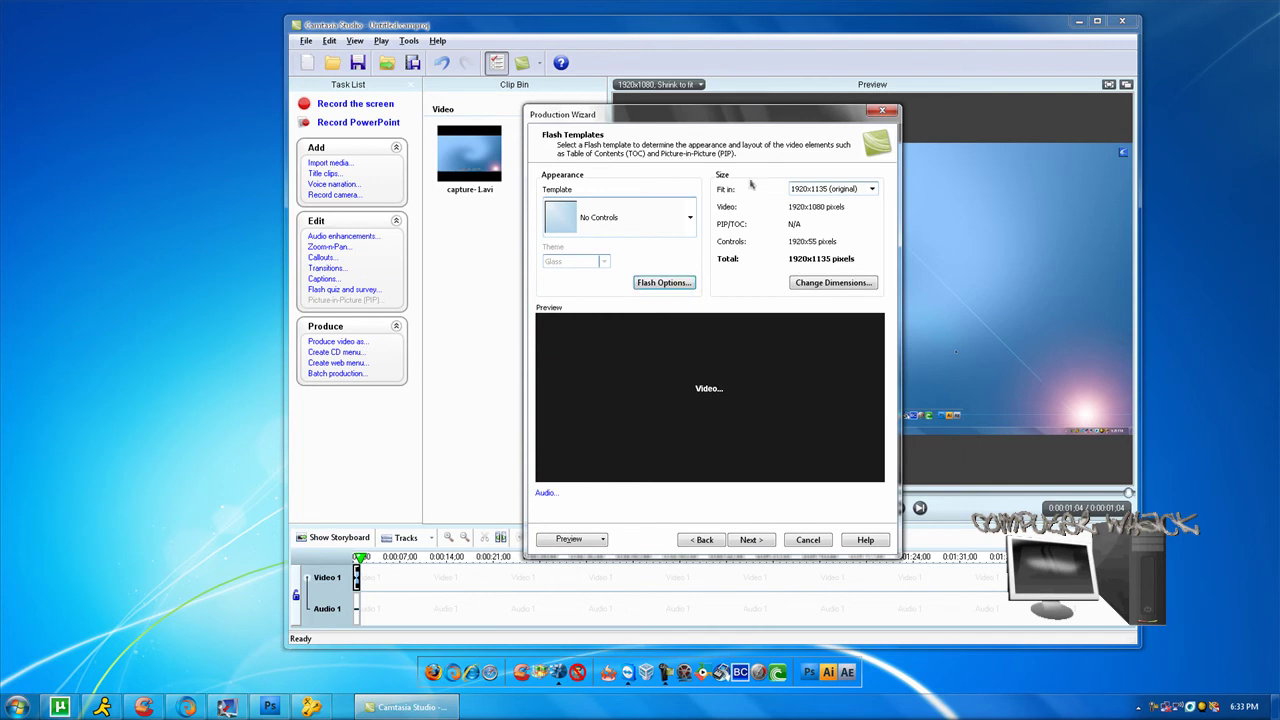
Step: Change the video dimensions to a custom 1280 × 720 size and verify it
{"action": "left_click", "coordinate": [825, 284]}
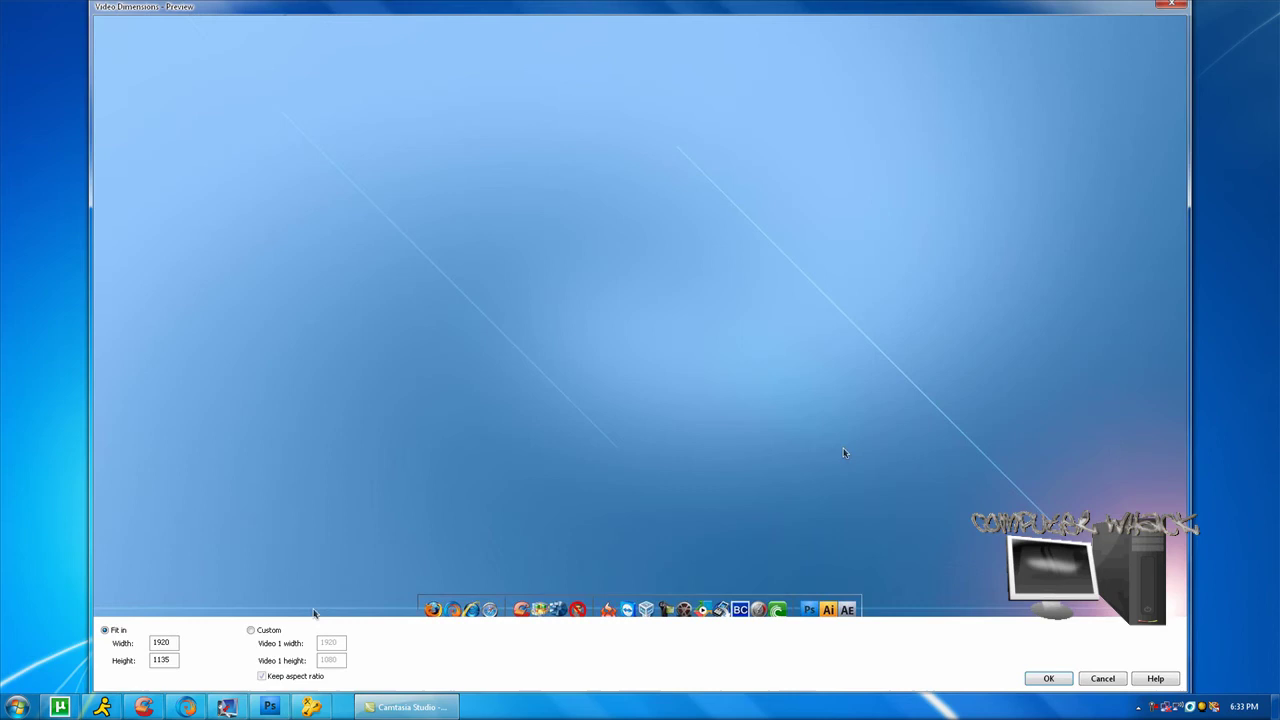
{"action": "left_click", "coordinate": [250, 631]}
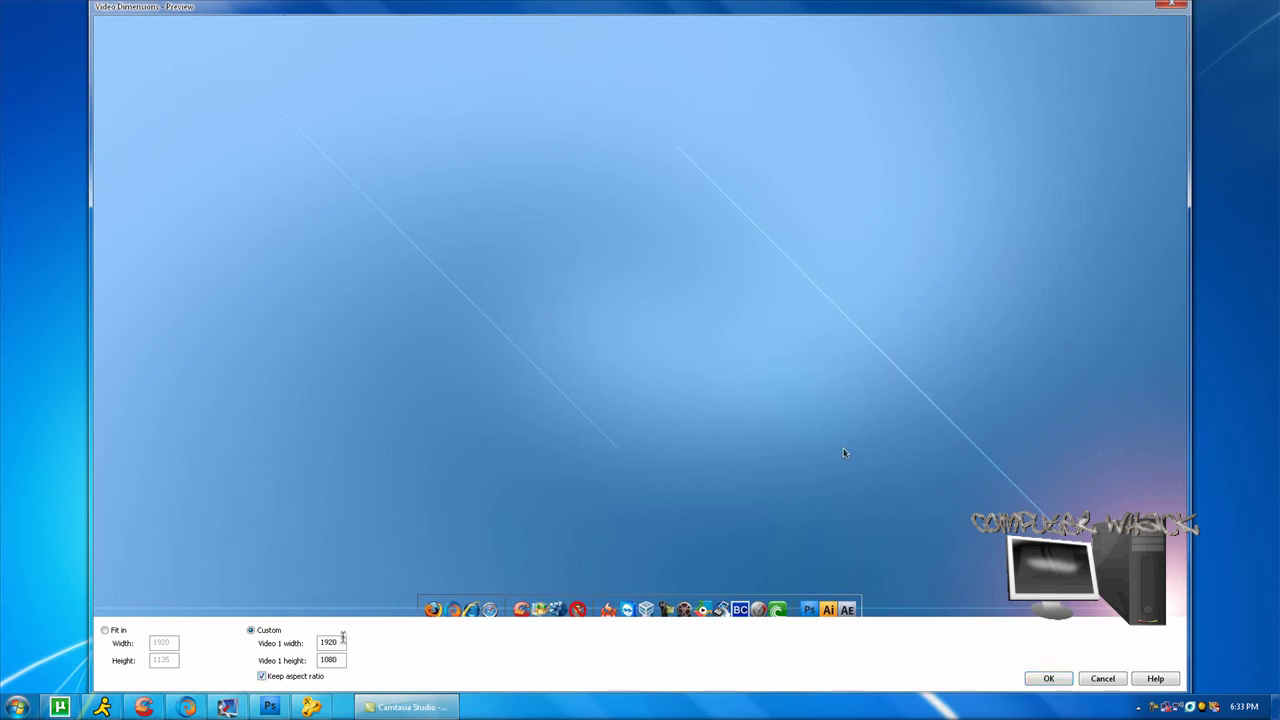
{"action": "left_click", "coordinate": [322, 642]}
{"action": "type", "text": "128"}
{"action": "key", "text": "Tab"}
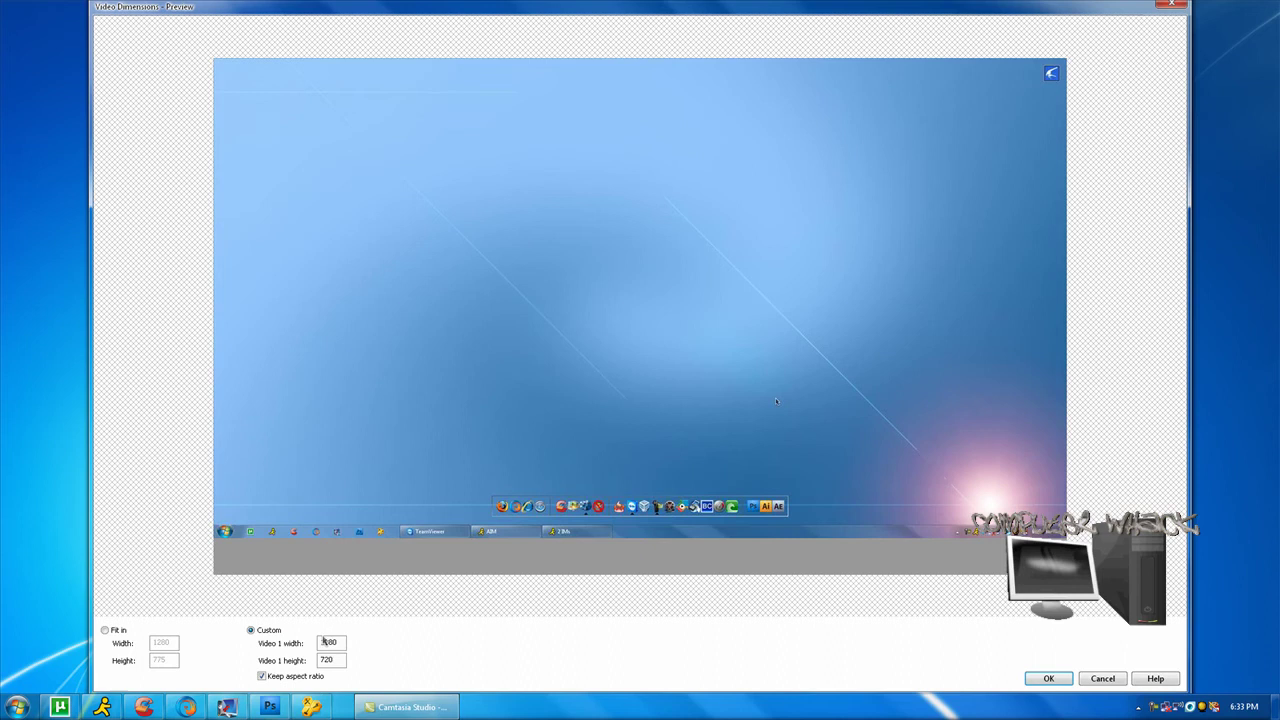
{"action": "left_click", "coordinate": [263, 676]}
{"action": "left_click", "coordinate": [333, 643]}
{"action": "left_click", "coordinate": [1045, 679]}
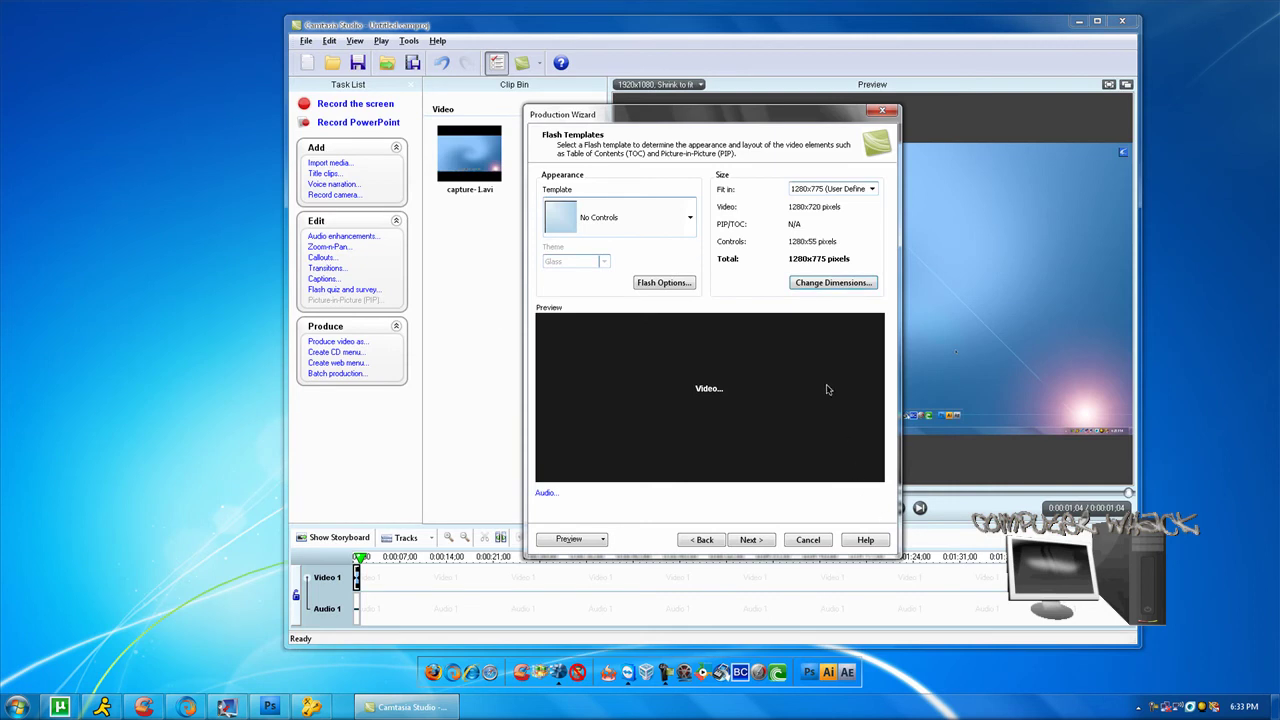
{"action": "left_click", "coordinate": [811, 284]}
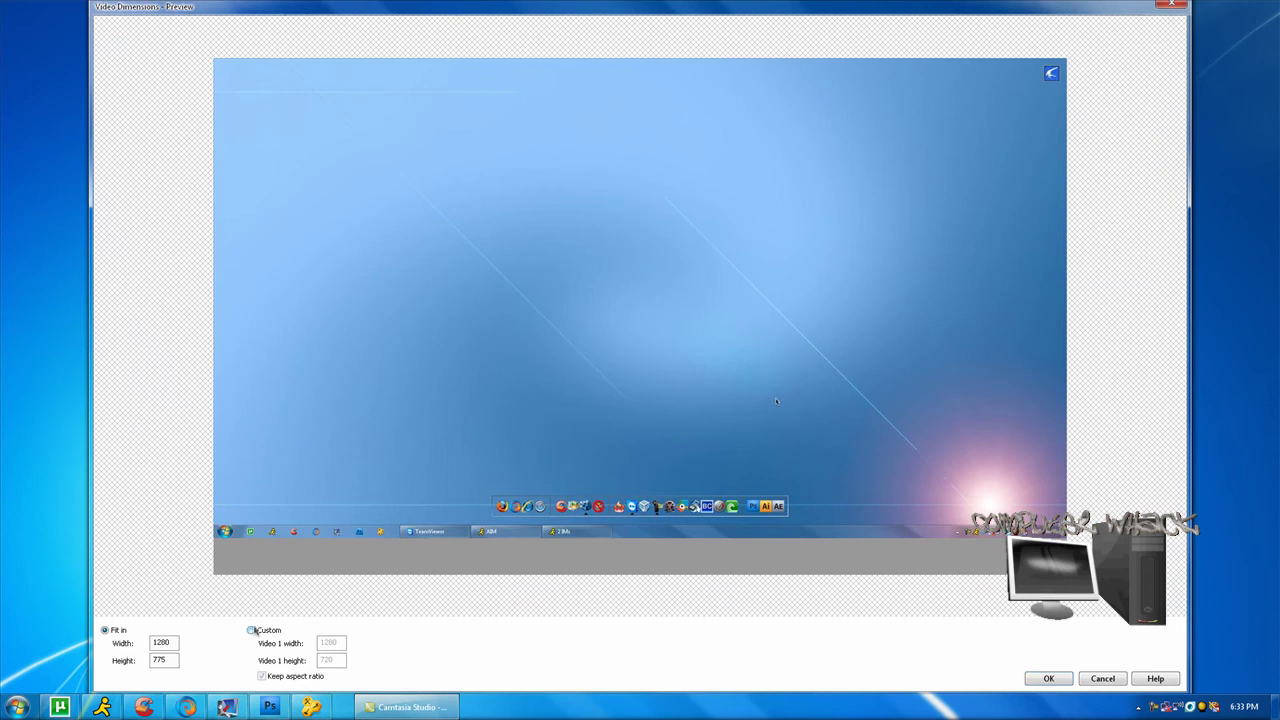
{"action": "left_click", "coordinate": [252, 630]}
{"action": "left_click", "coordinate": [1048, 679]}
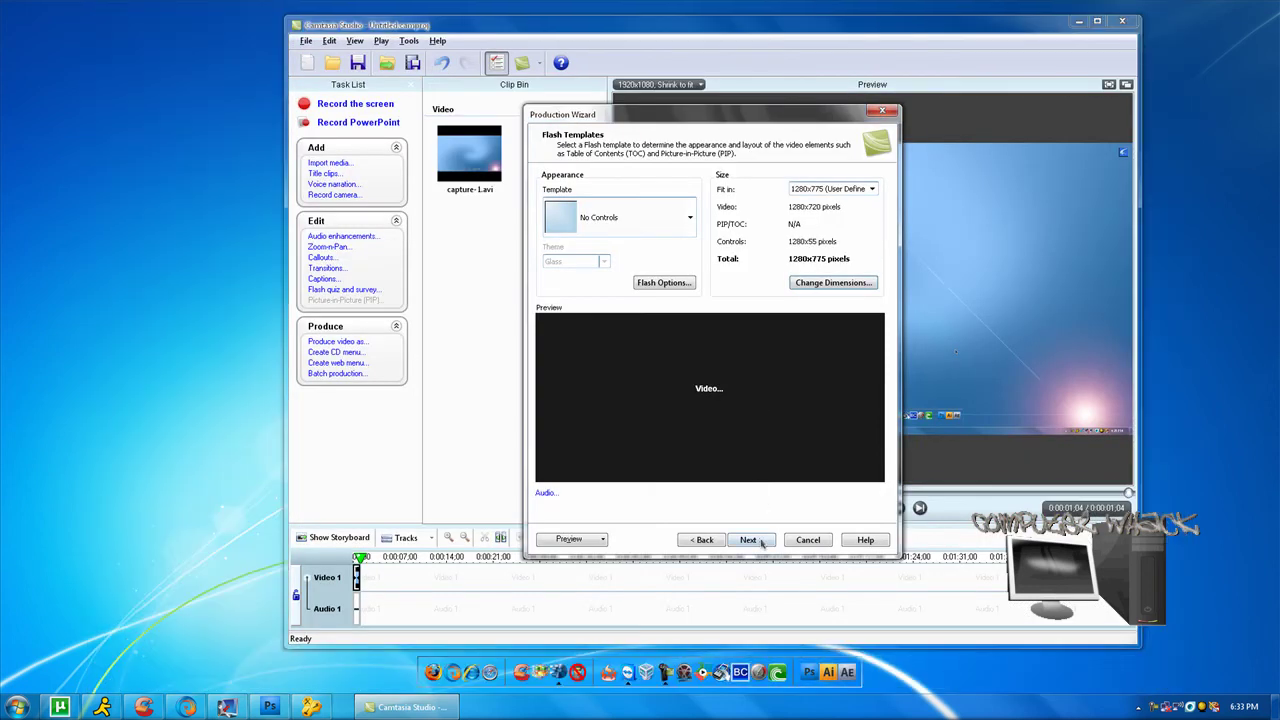
{"action": "left_click", "coordinate": [762, 542]}
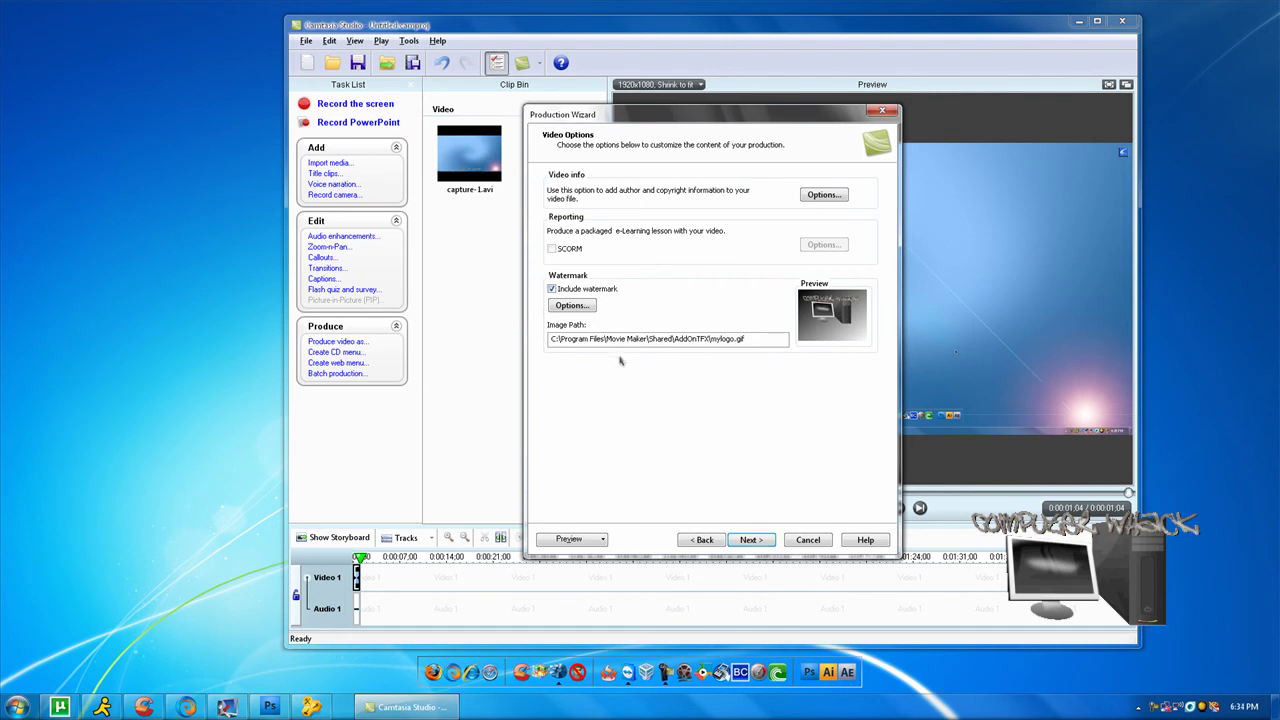
{"action": "left_click", "coordinate": [752, 540]}
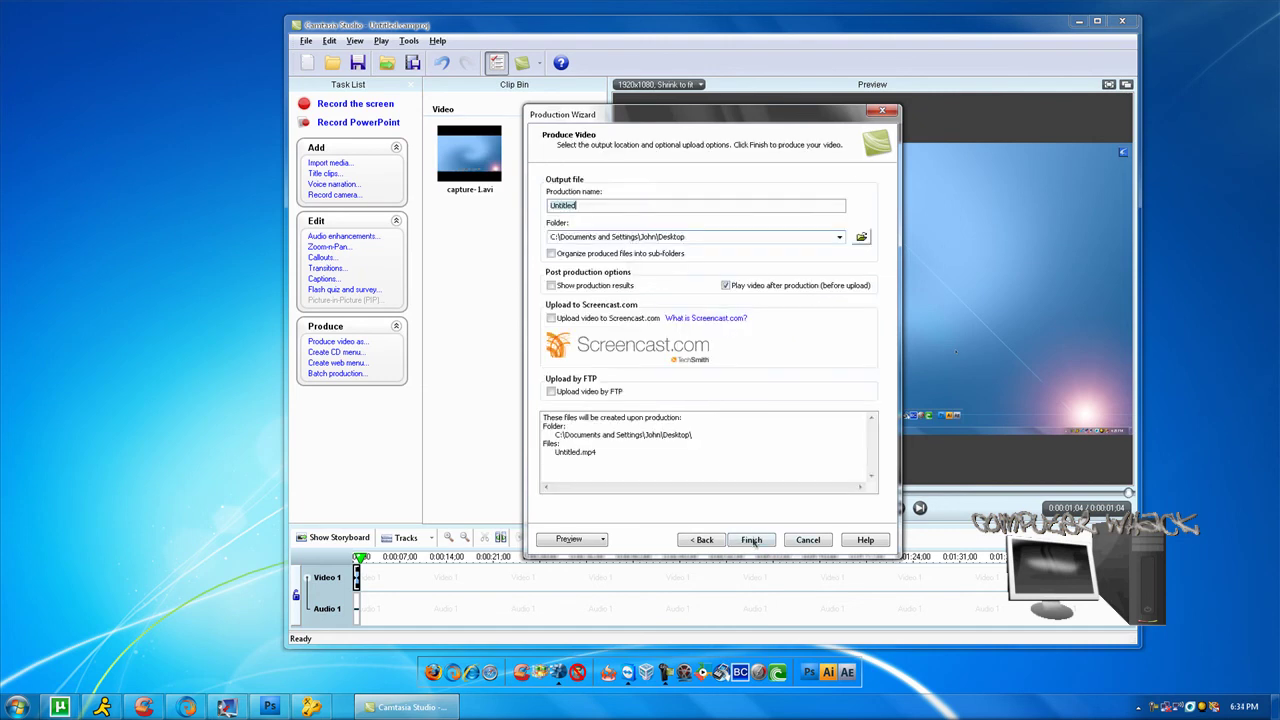
{"action": "type", "text": "121545"}
{"action": "type", "text": "841512"}
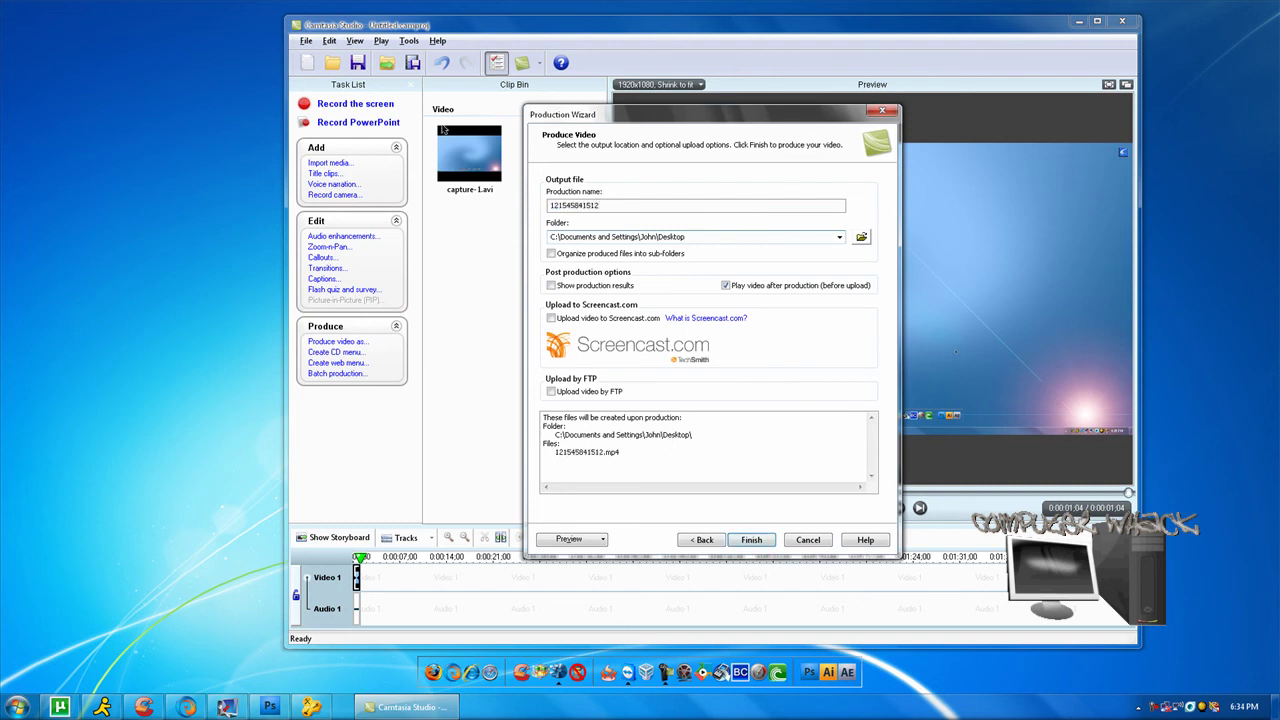
{"action": "left_click", "coordinate": [751, 540]}
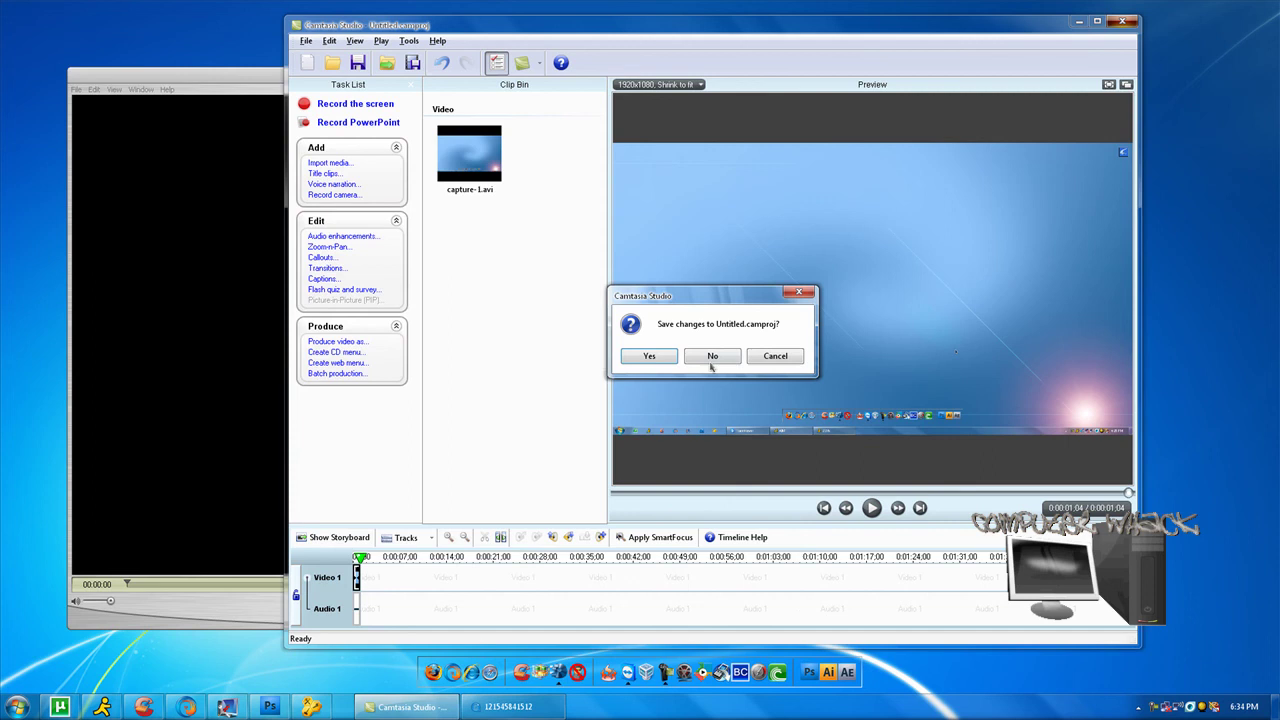
Step: Decline saving the project and play 121545841512.mp4 in QuickTime Player
{"action": "left_click", "coordinate": [712, 357]}
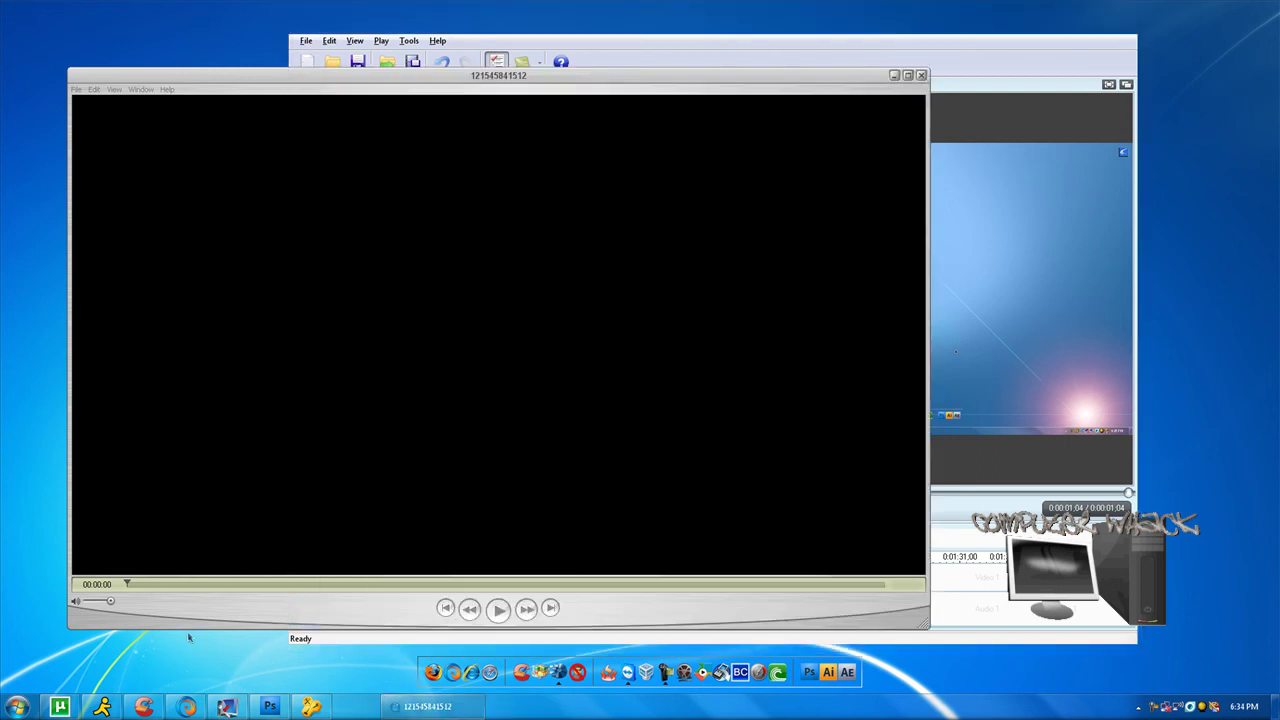
{"action": "left_click_drag", "start_coordinate": [434, 76], "coordinate": [603, 98]}
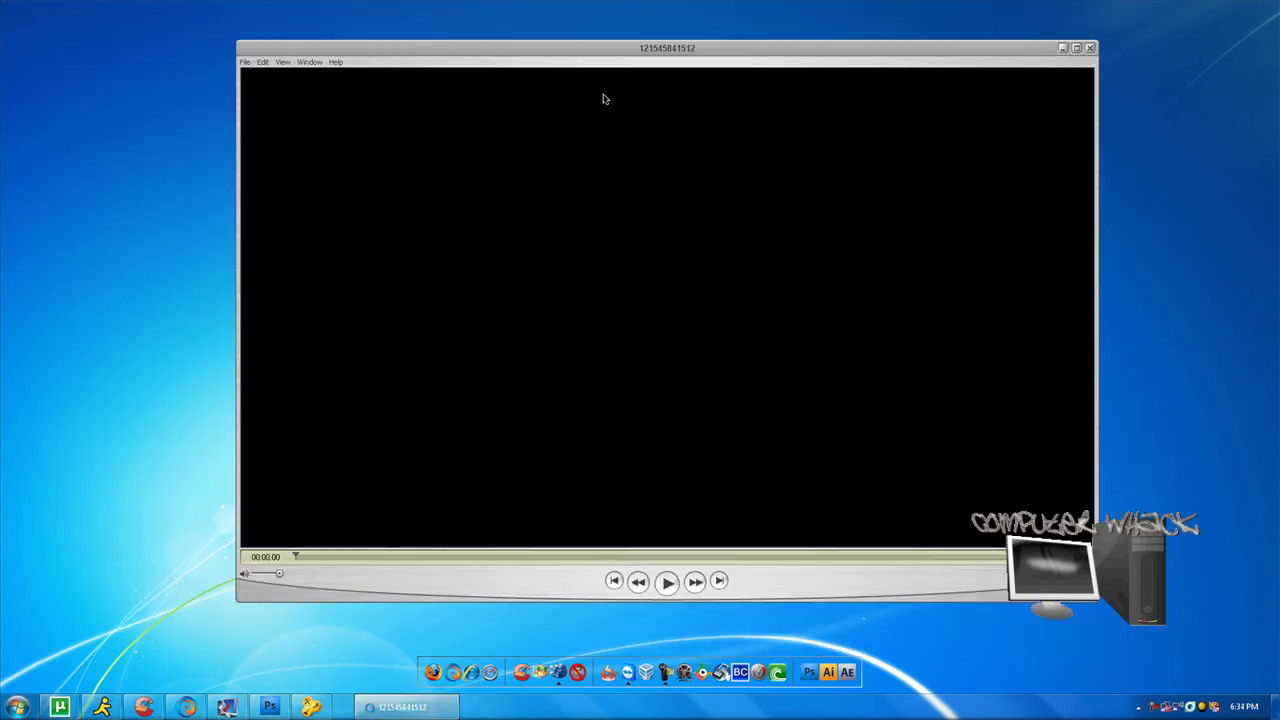
{"action": "left_click", "coordinate": [669, 588]}
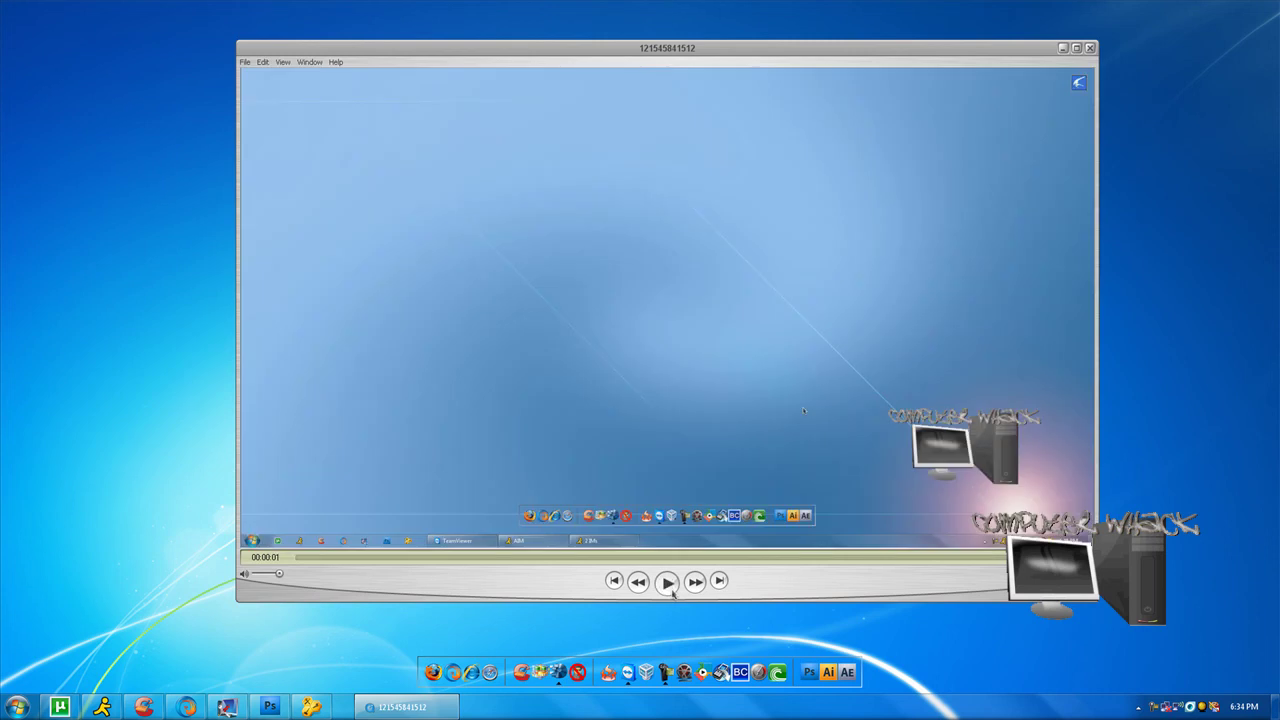
{"action": "key", "text": "space"}
{"action": "left_click", "coordinate": [1091, 48]}
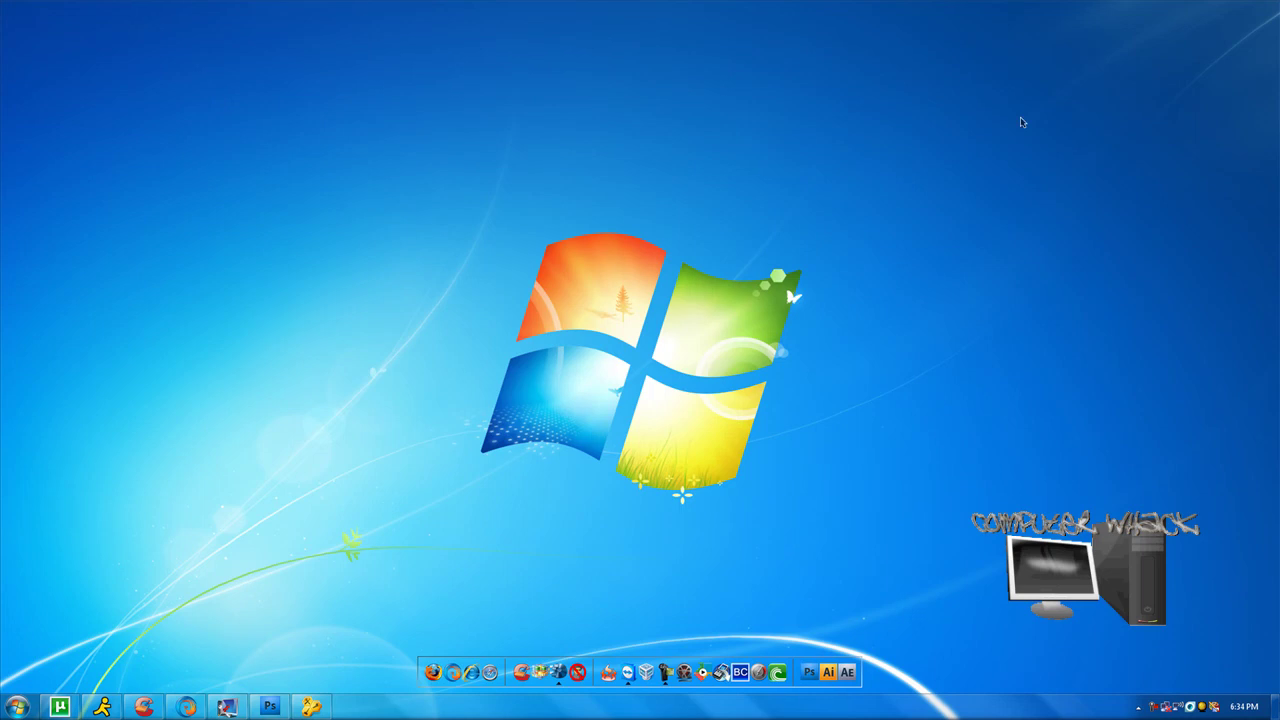